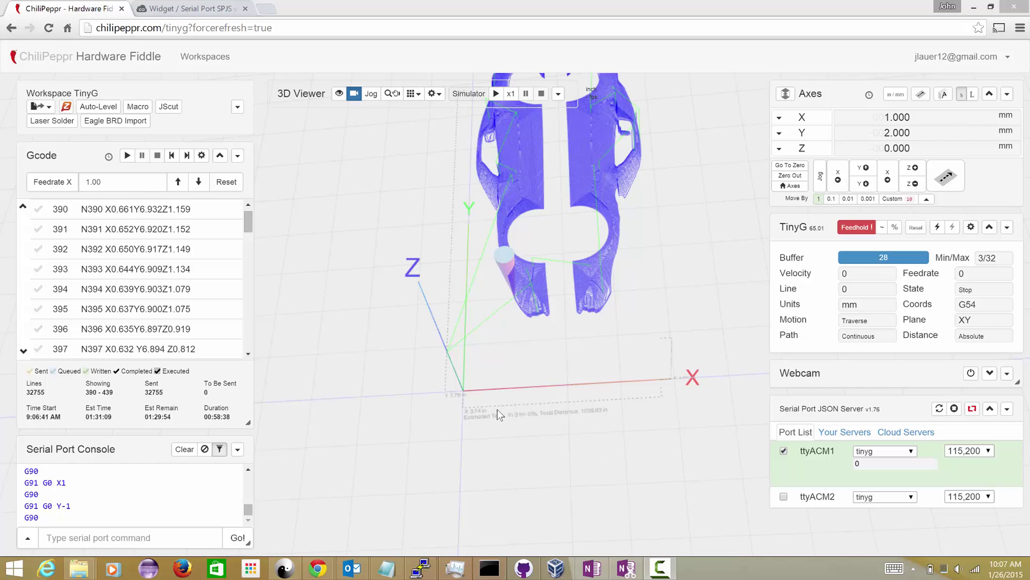
Show the Cloud Servers list and scroll through its TinyG v8, v9 and Due entries.
click(890, 432)
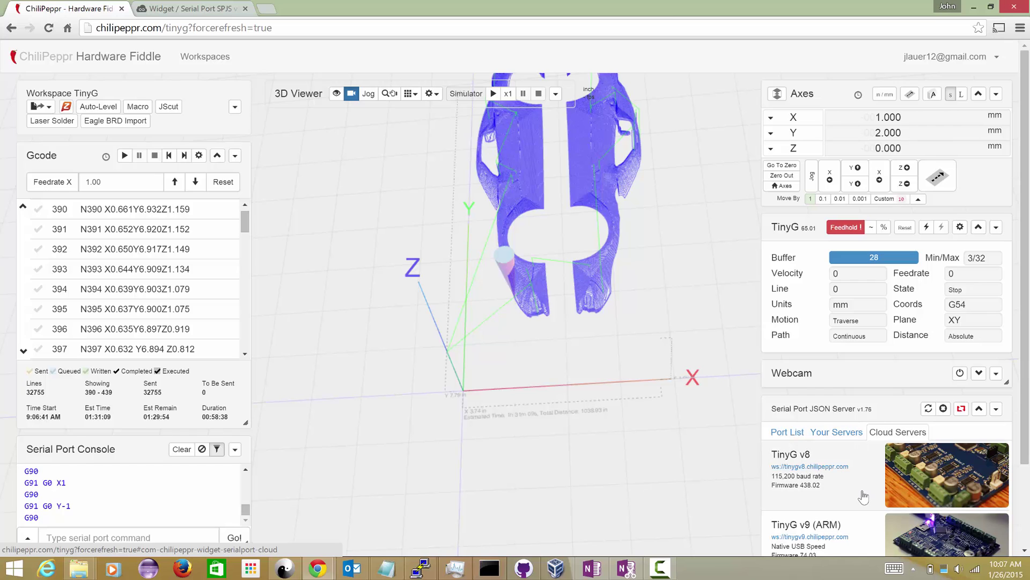
scroll(863, 497, down, 1)
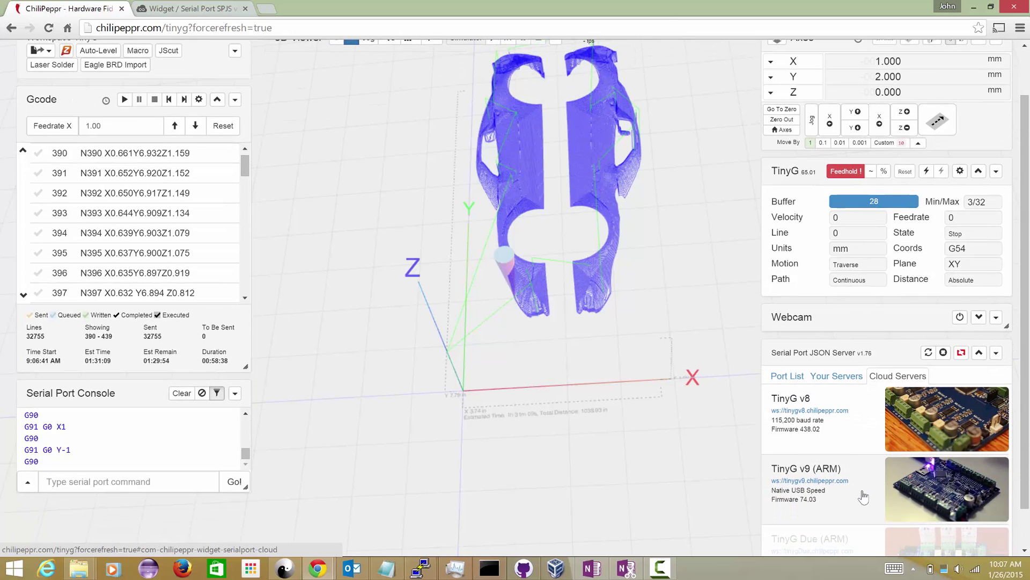
scroll(863, 496, down, 1)
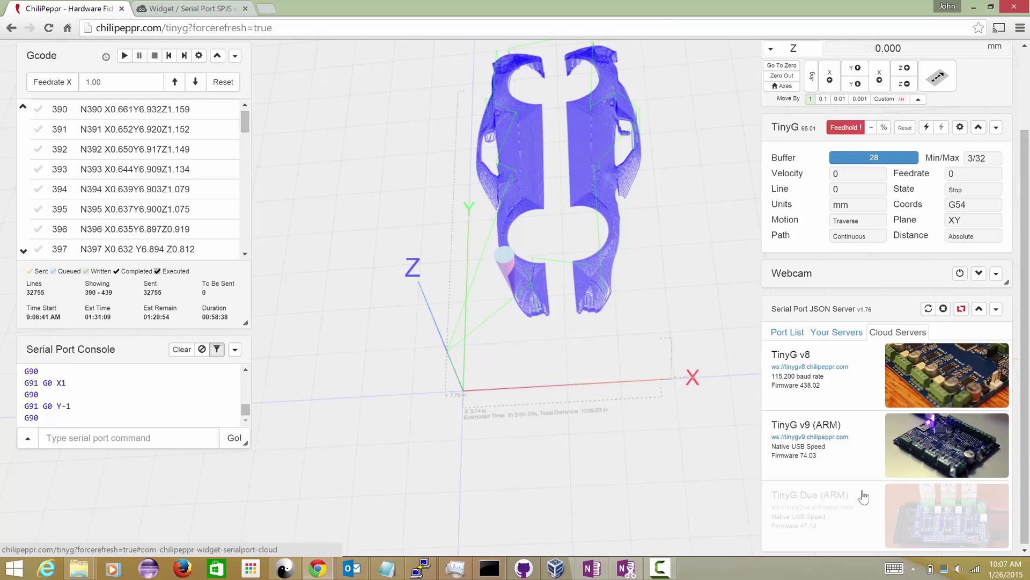
scroll(861, 486, up, 1)
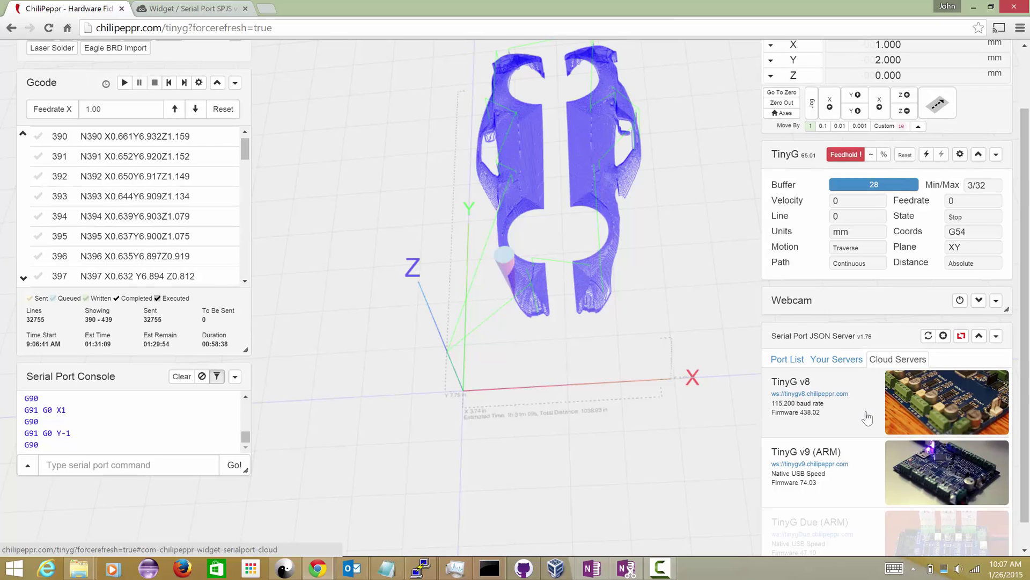
scroll(867, 417, up, 1)
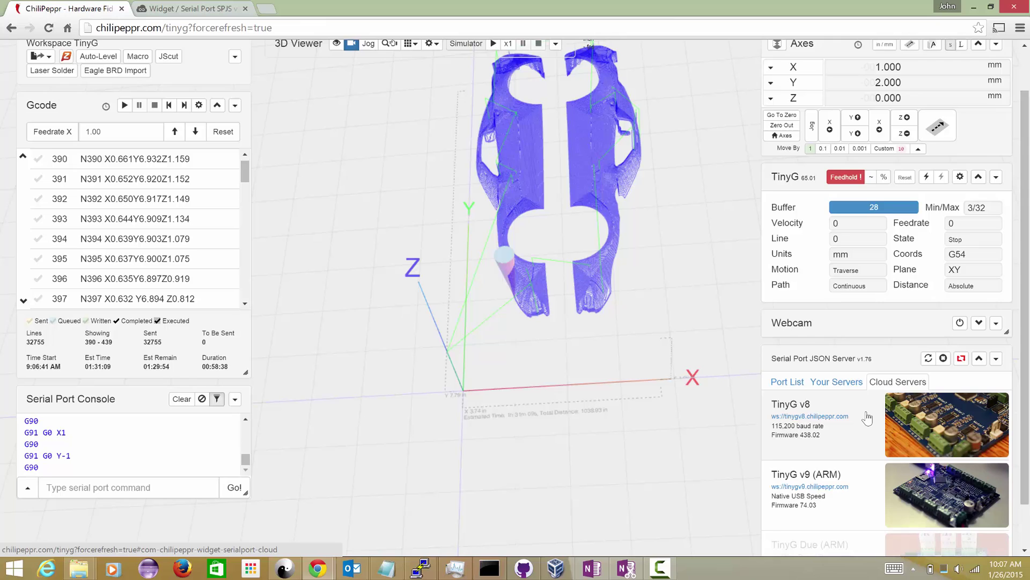
scroll(867, 417, up, 1)
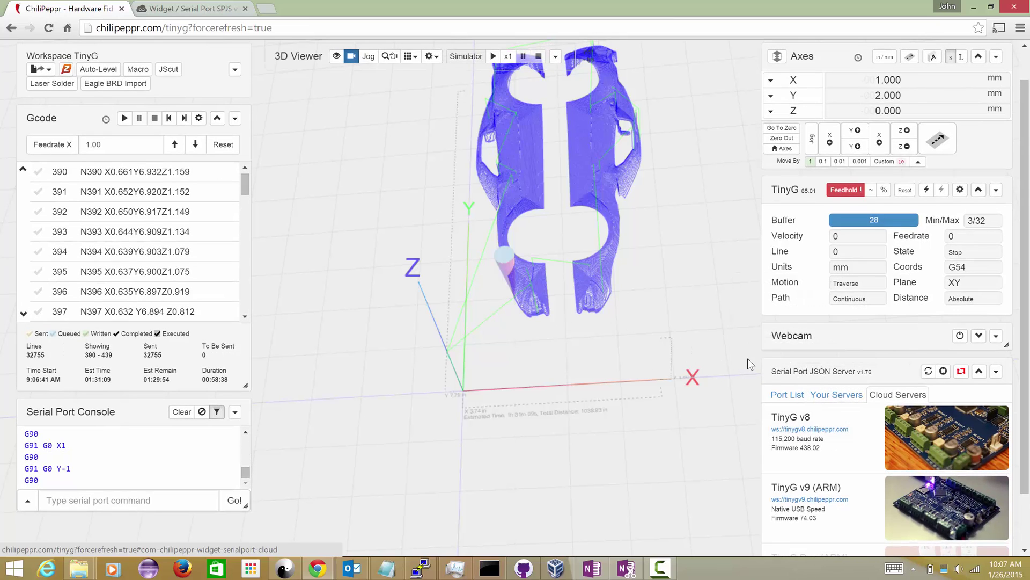
Load the ChiliPeppr Logo Gcode (mm) from the Workspace file dropdown.
click(40, 69)
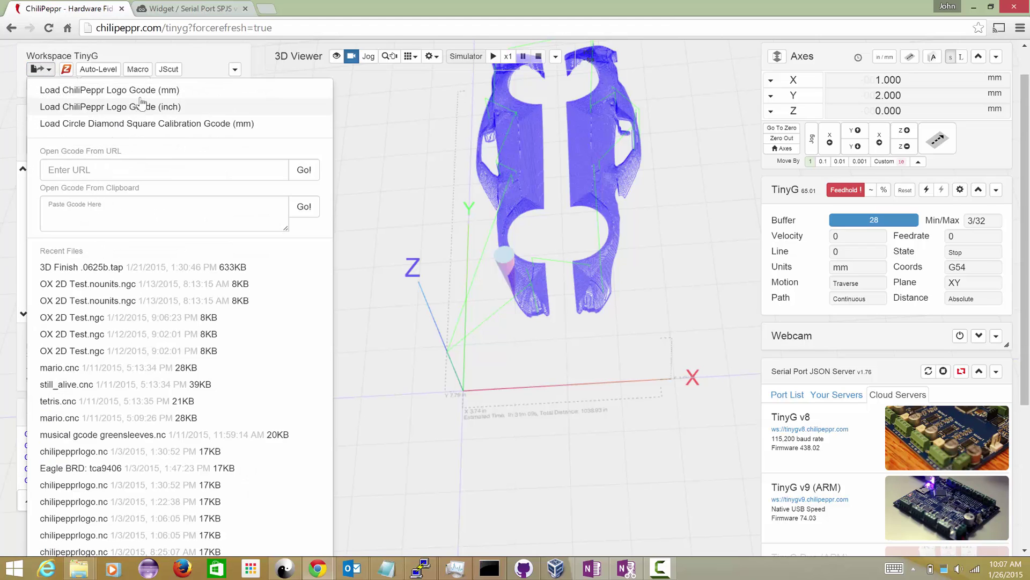
click(433, 320)
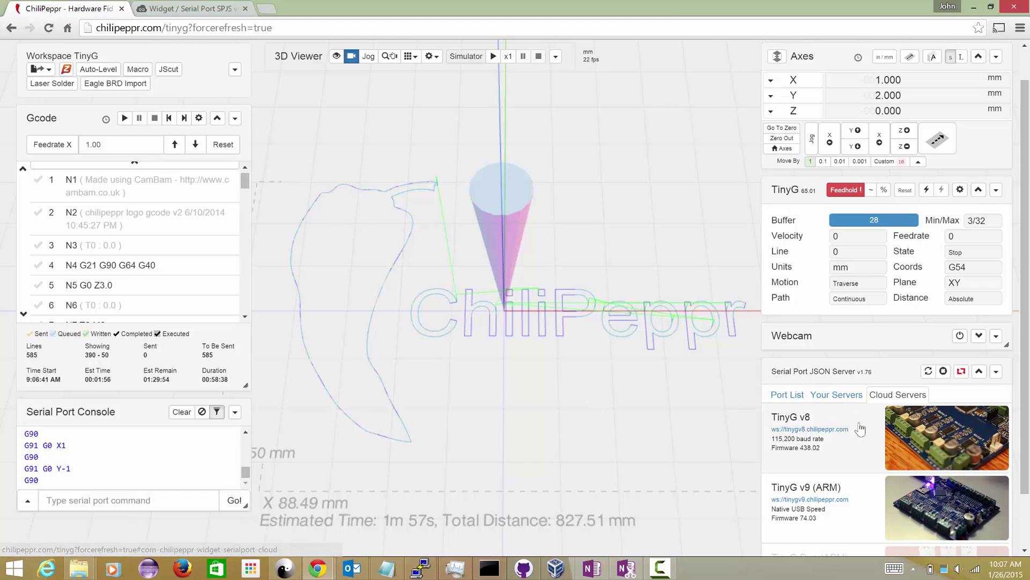
Open ttyUSB0 on the TinyG v8 cloud server, jog +Y, flush the queue, then jog -Y.
click(854, 450)
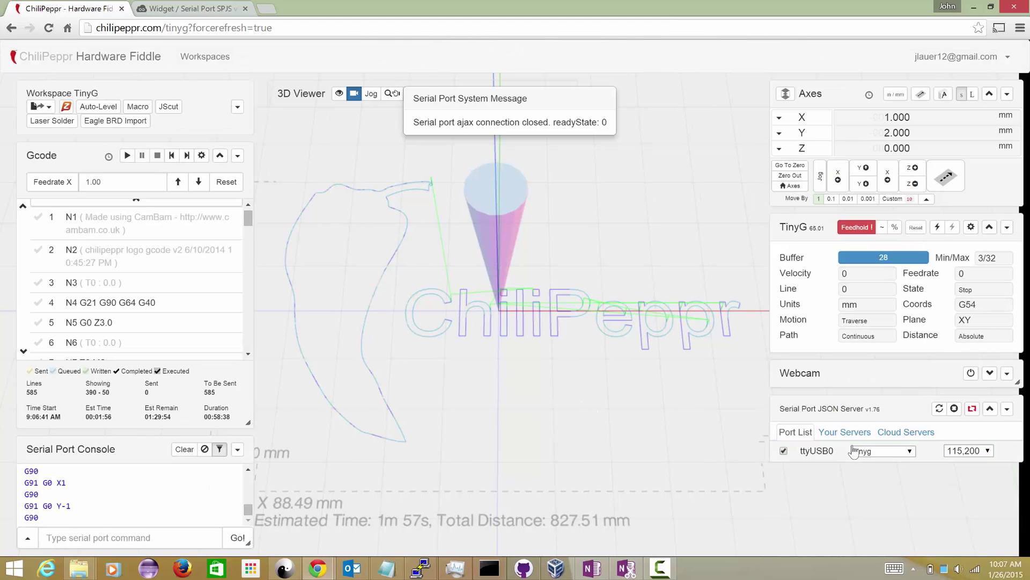
click(817, 454)
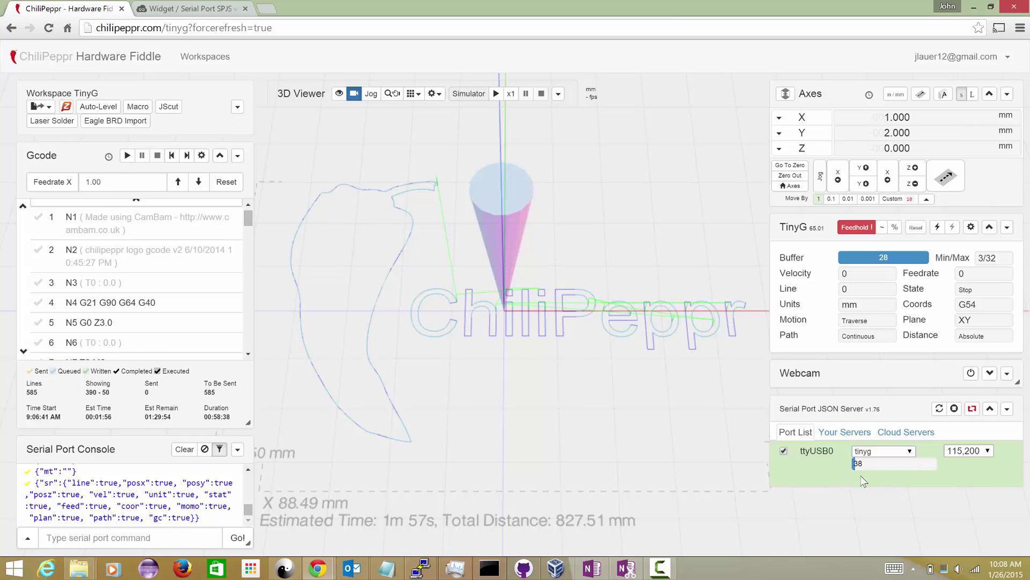
click(868, 169)
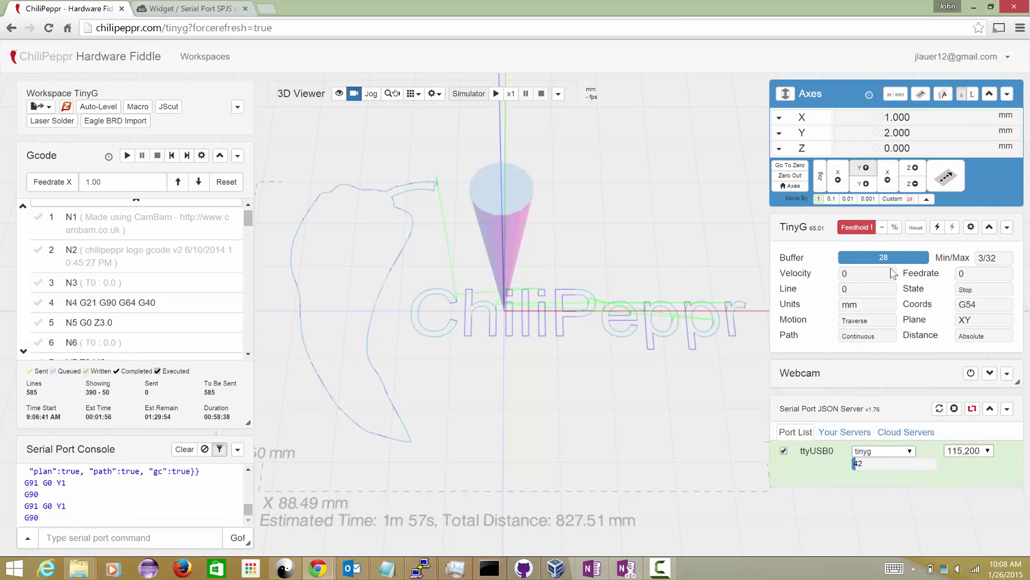
click(897, 228)
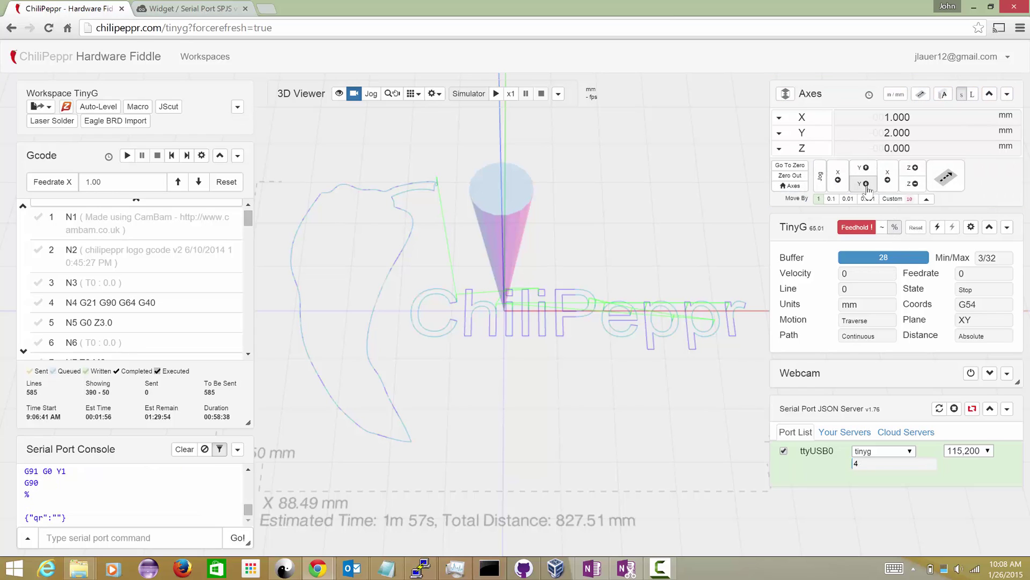
click(867, 186)
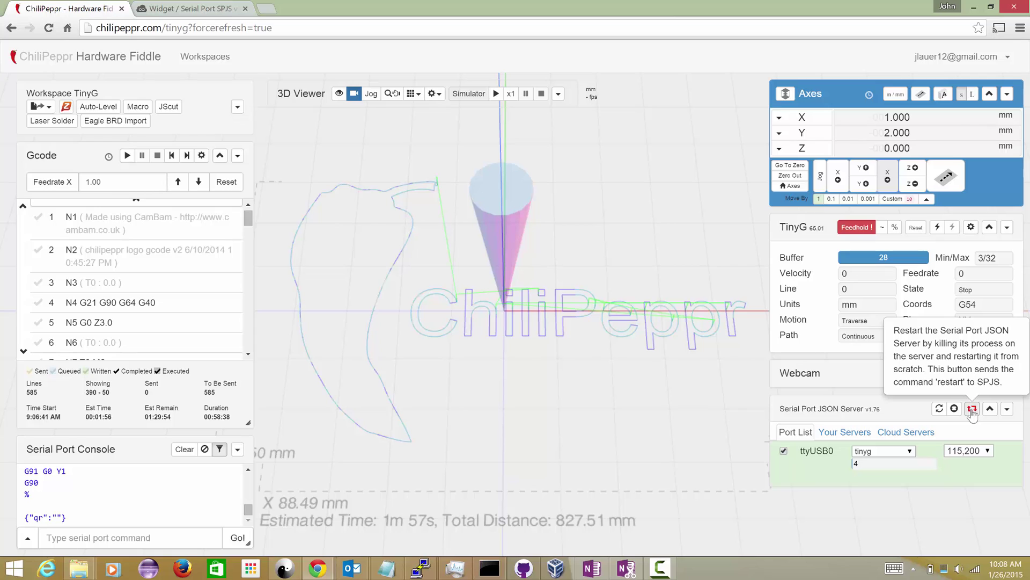
Restart the serial port JSON server, reconnect, and reopen the ttyUSB0 port.
click(972, 409)
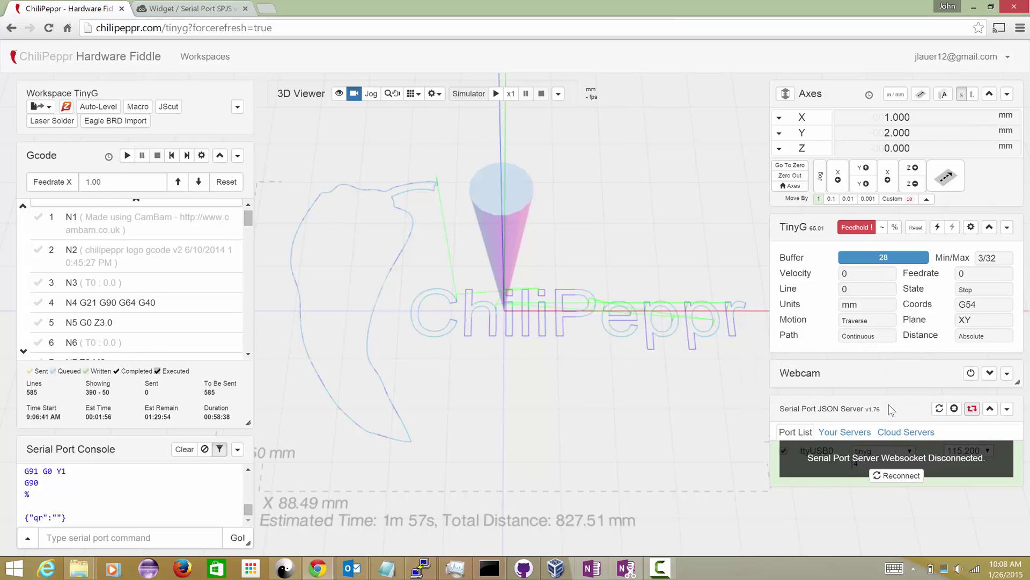
click(902, 476)
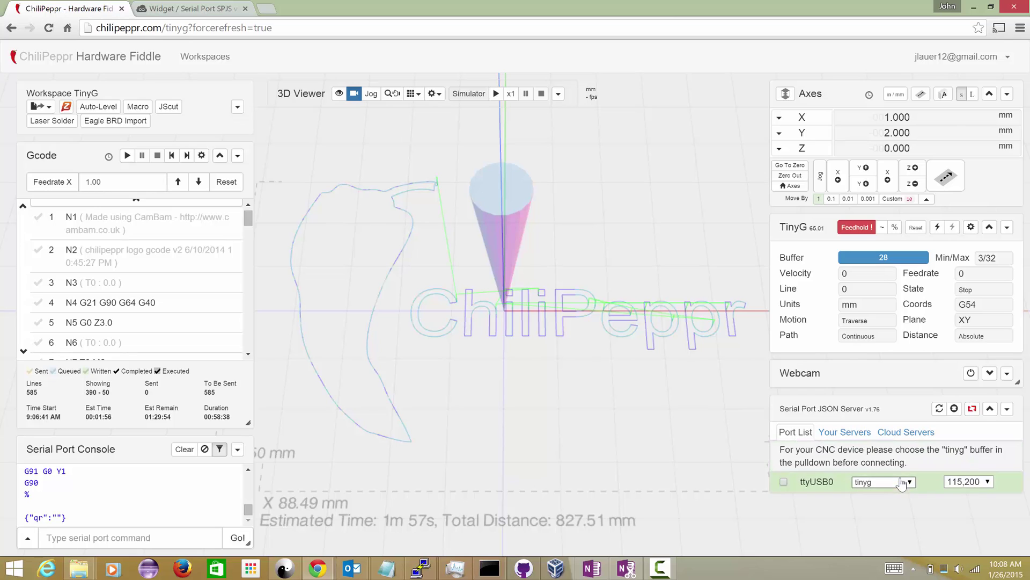
click(811, 482)
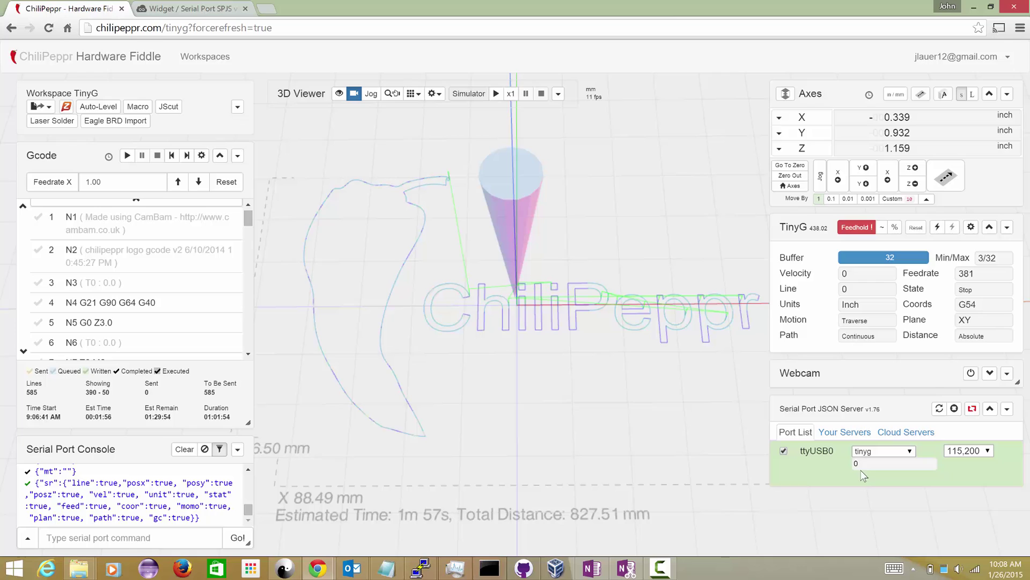
Jog Y+ twice and X+ once, switch units to mm, then send all axes to zero.
click(867, 169)
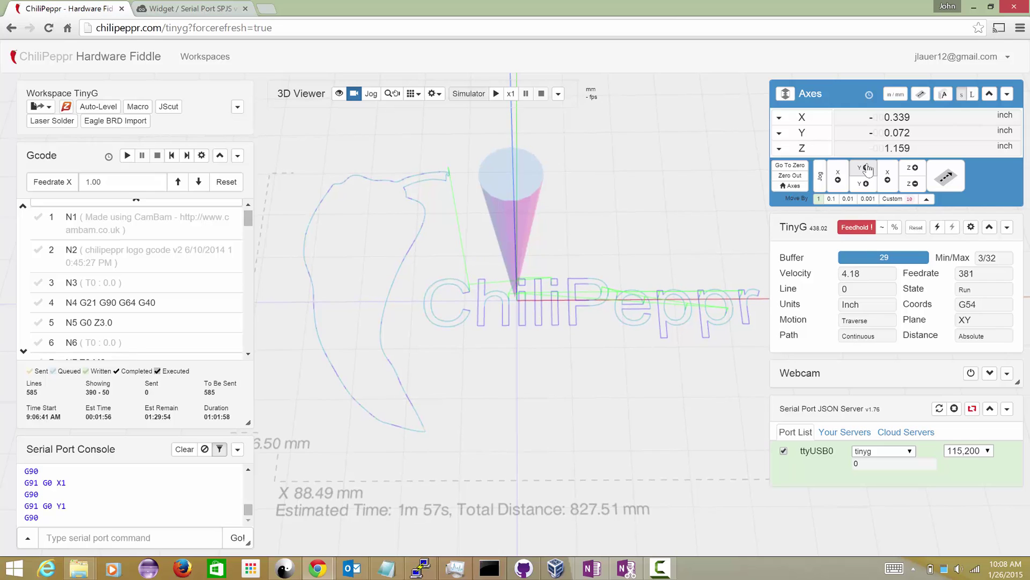
click(868, 169)
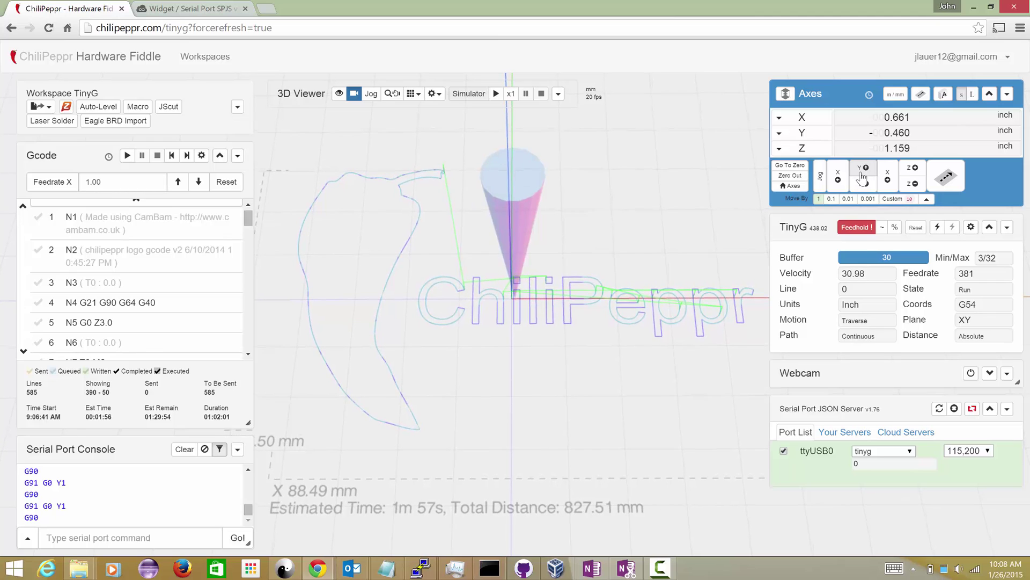
click(889, 176)
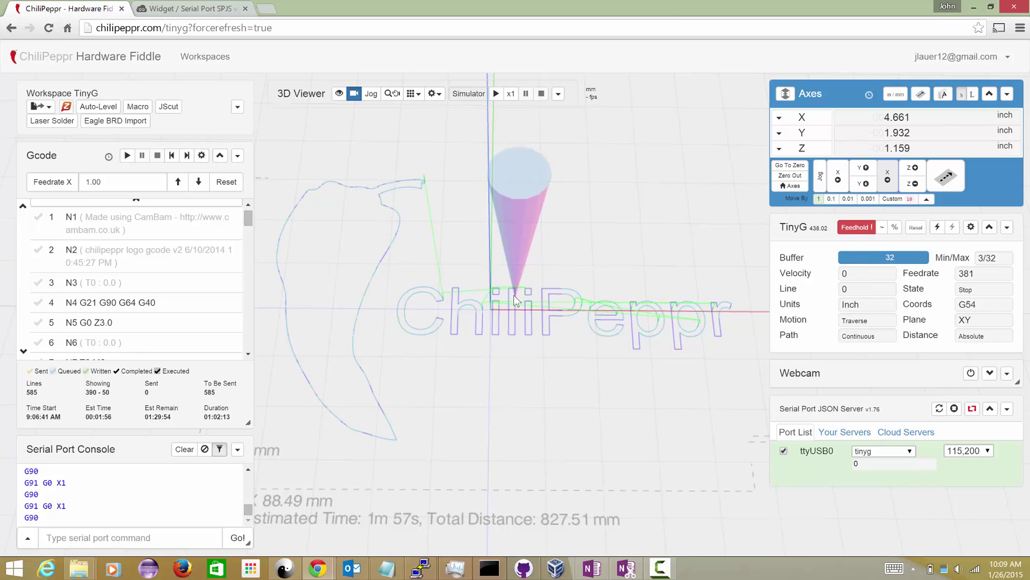
click(901, 97)
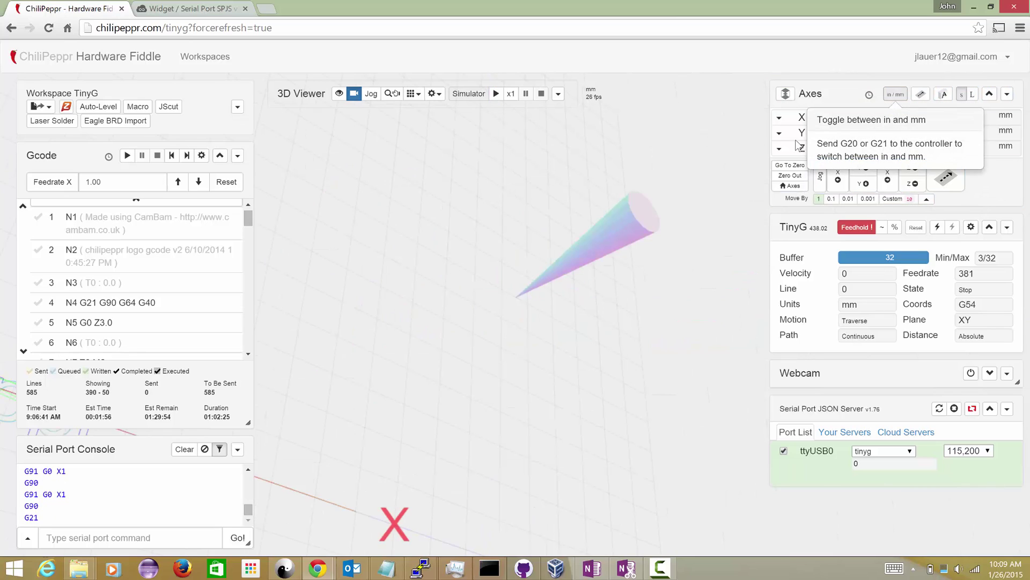
click(789, 170)
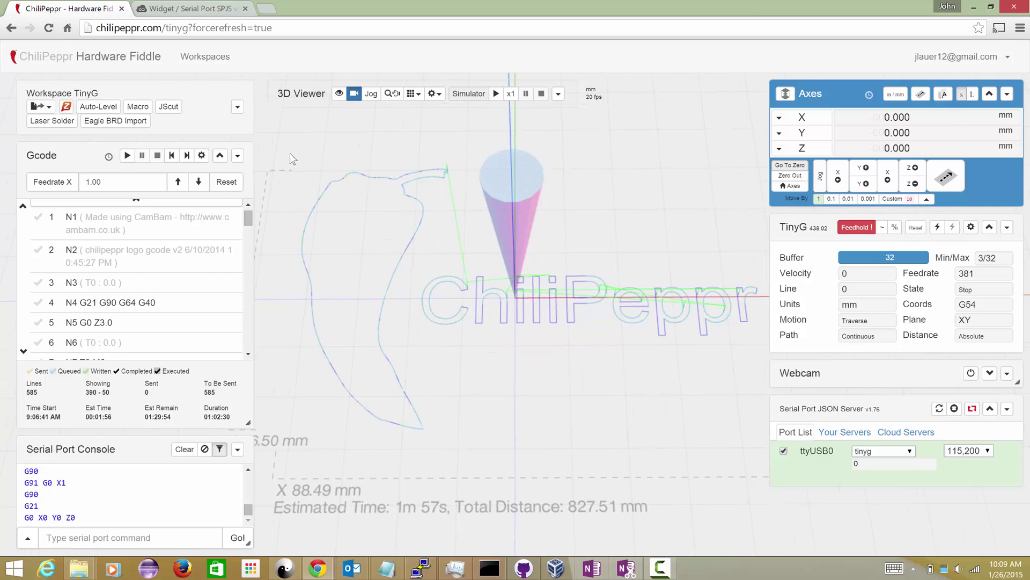
Start the loaded 585-line ChiliPeppr logo job with the Gcode widget's Play button.
click(129, 157)
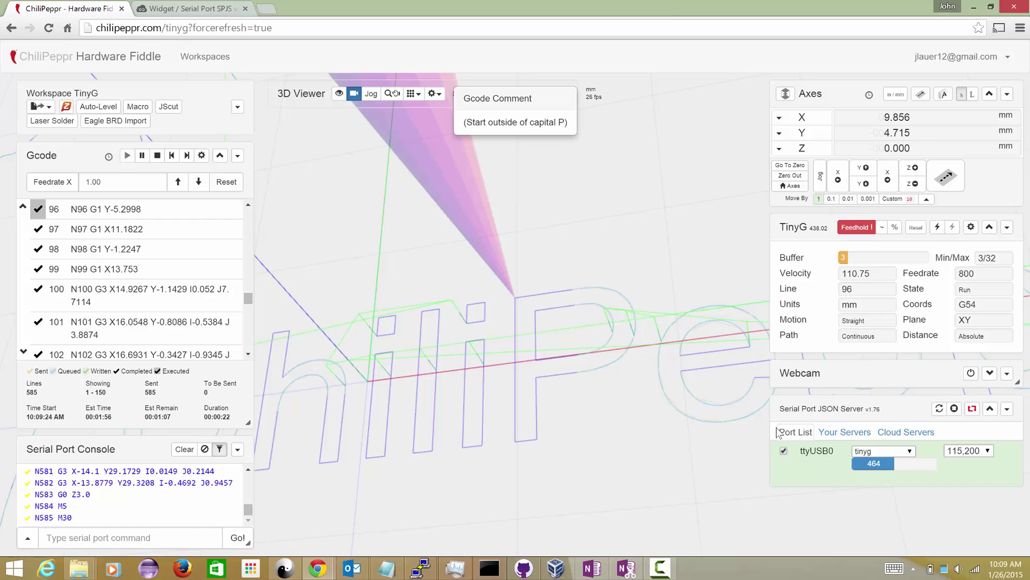
click(886, 436)
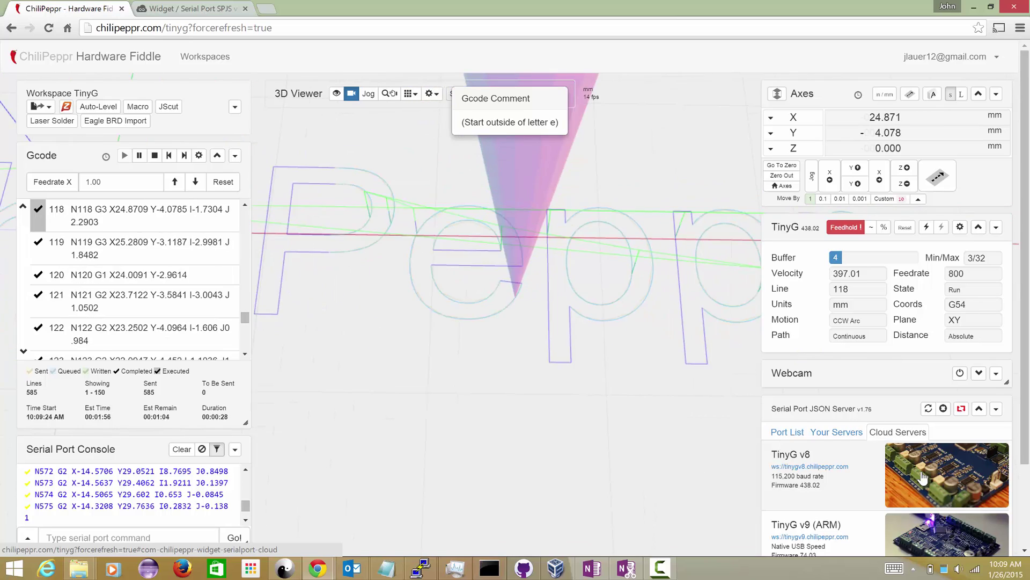
scroll(870, 483, down, 2)
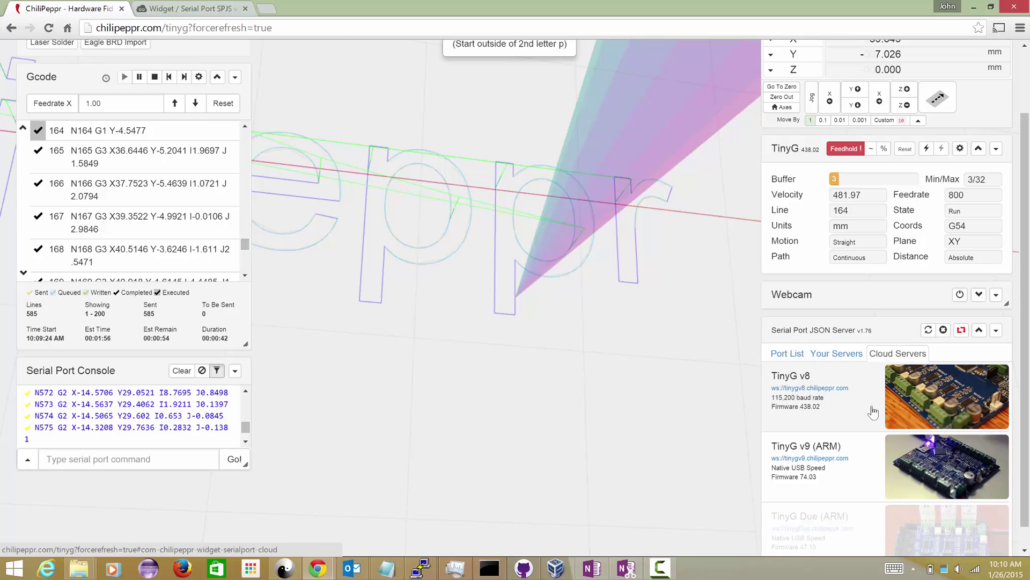
scroll(909, 216, up, 2)
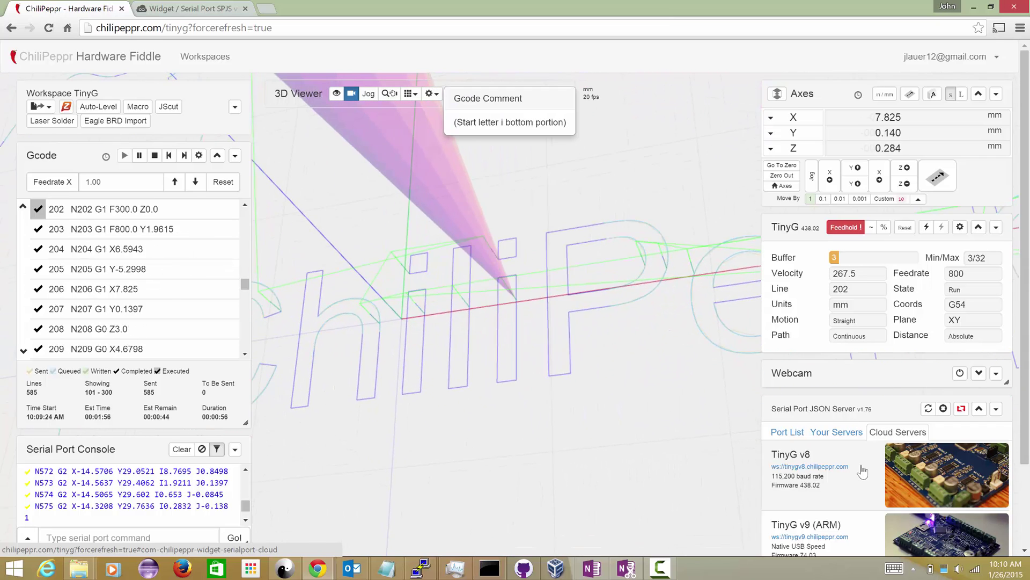
scroll(862, 471, down, 1)
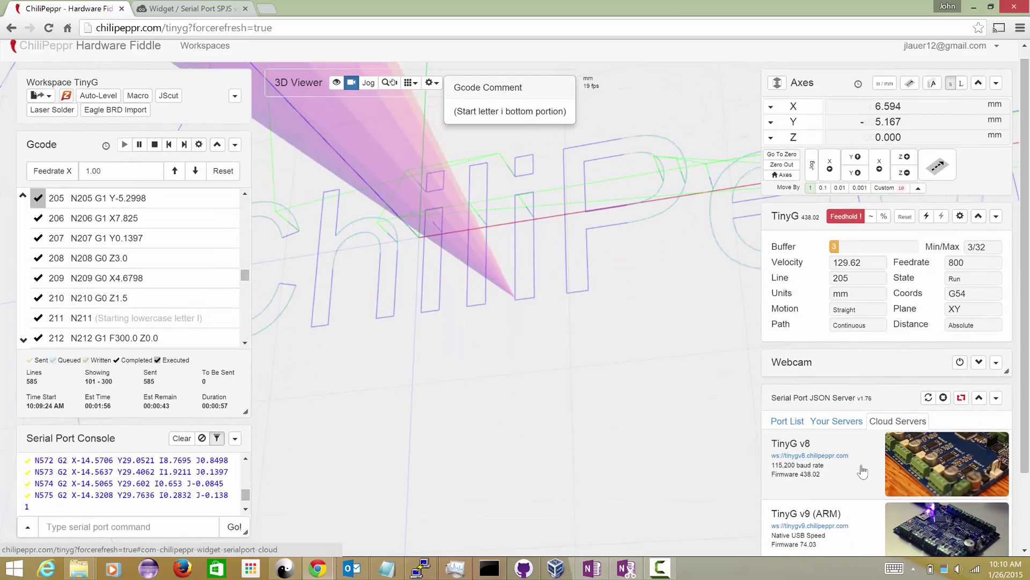
scroll(863, 471, down, 1)
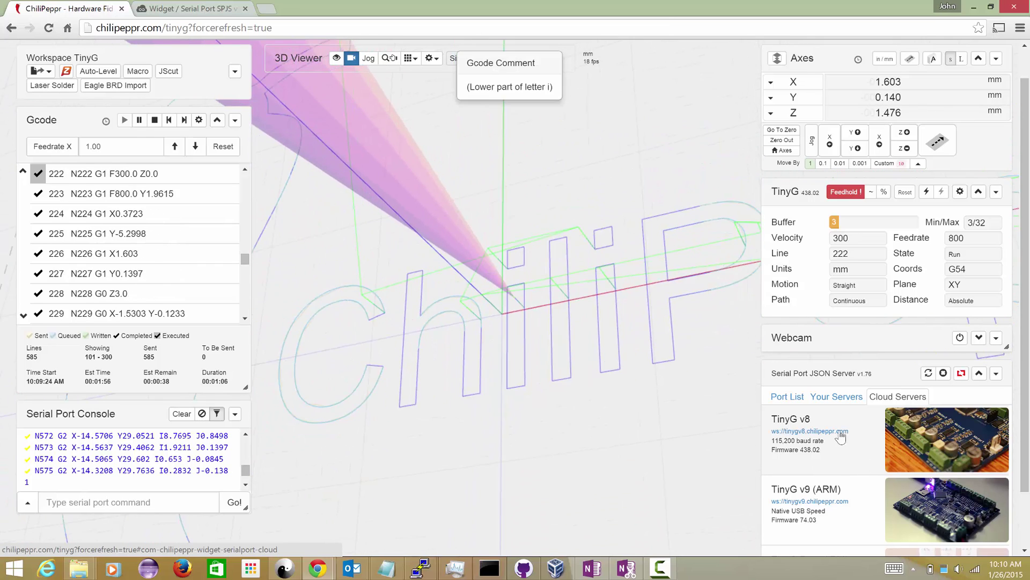
click(797, 409)
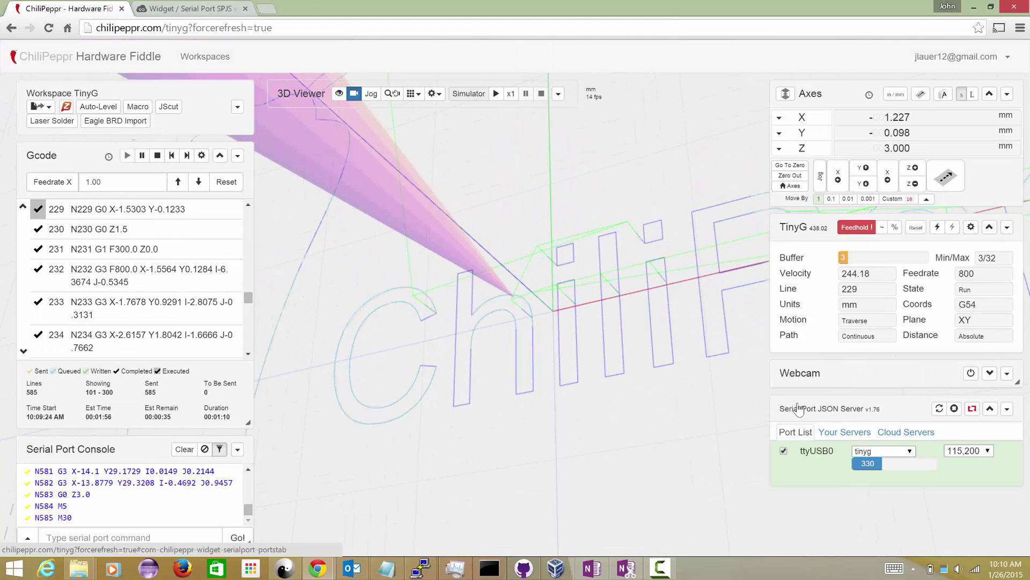